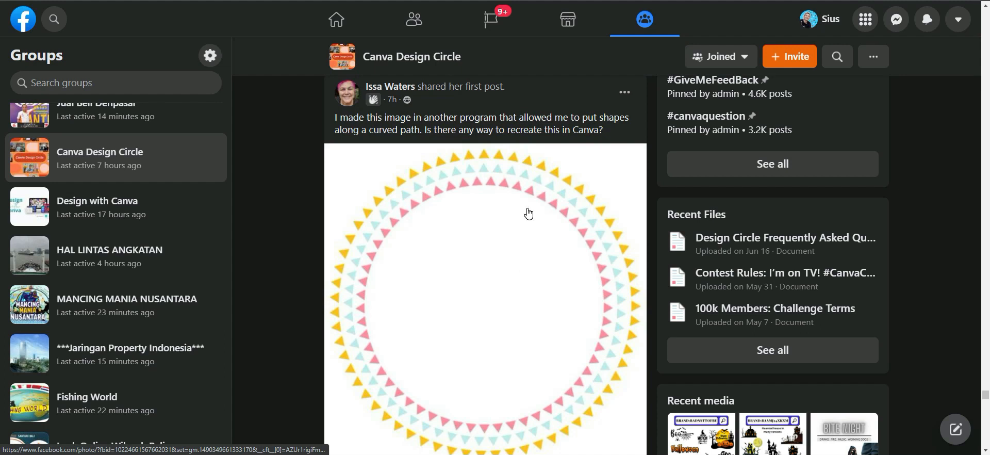
# Step: Examine the reference image of concentric triangle rings in the Canva Design Circle post
pyautogui.scroll(-1, 529, 213)
pyautogui.scroll(1, 529, 214)
pyautogui.scroll(-1, 541, 175)
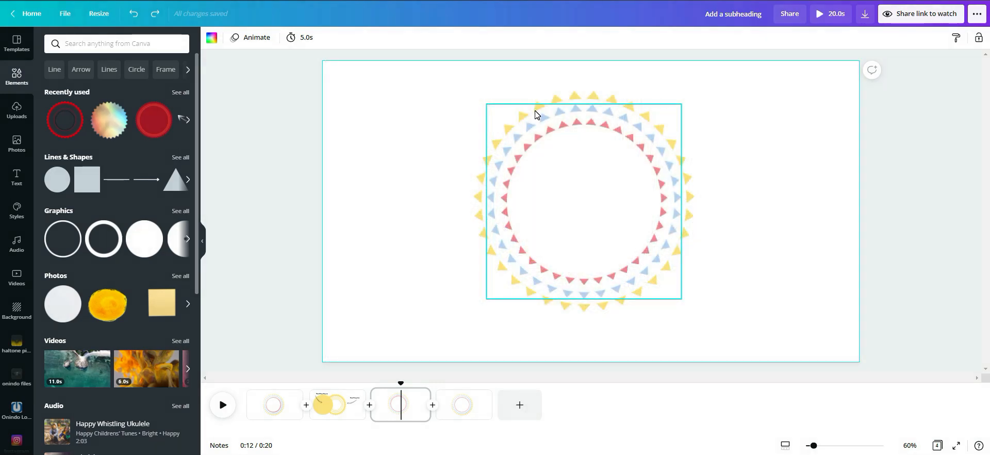
# Step: Try pink, light blue and black fills on the Round Shape Diagram circle on page 2
pyautogui.click(267, 405)
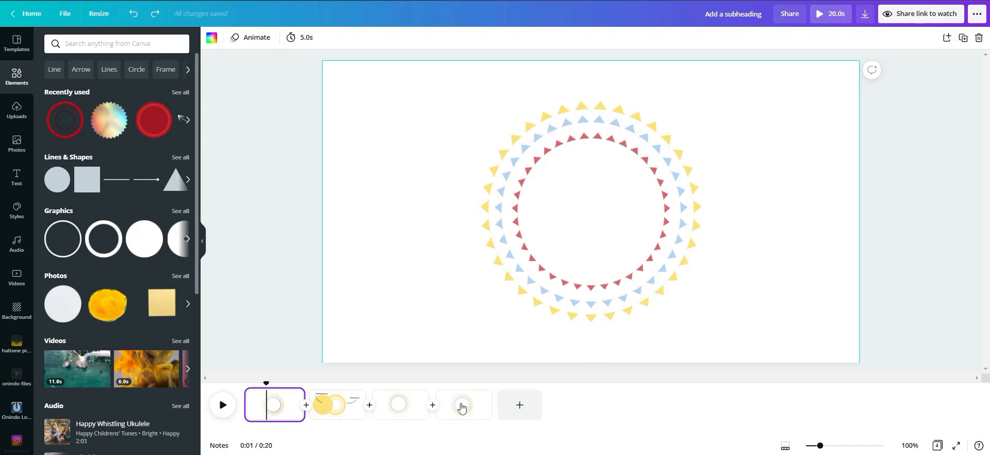
pyautogui.click(342, 406)
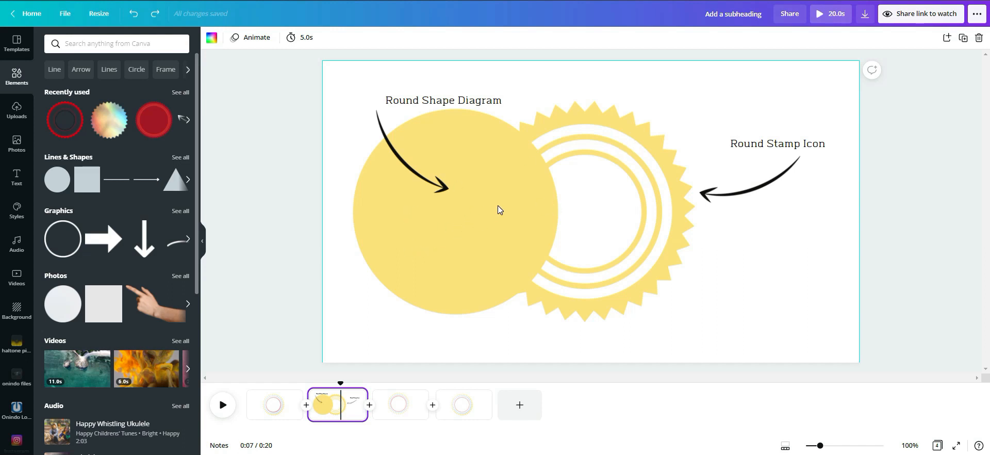
pyautogui.click(482, 208)
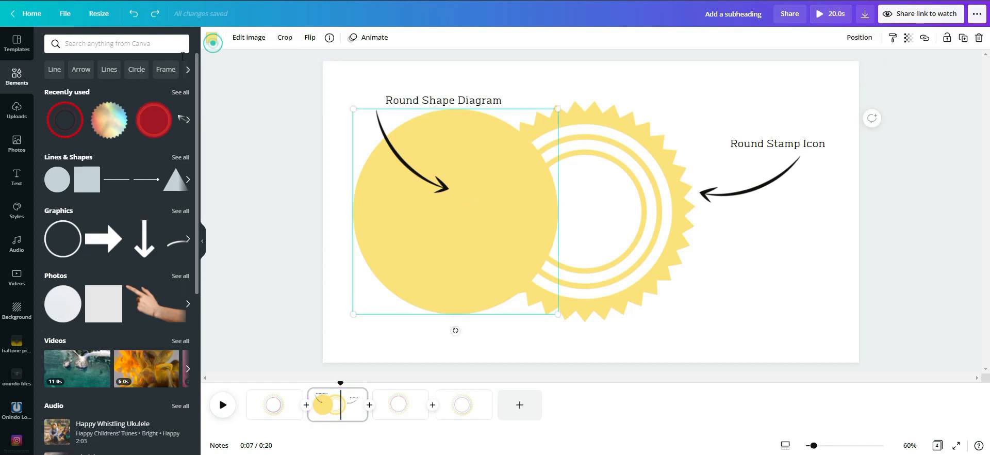
pyautogui.click(212, 37)
pyautogui.click(179, 86)
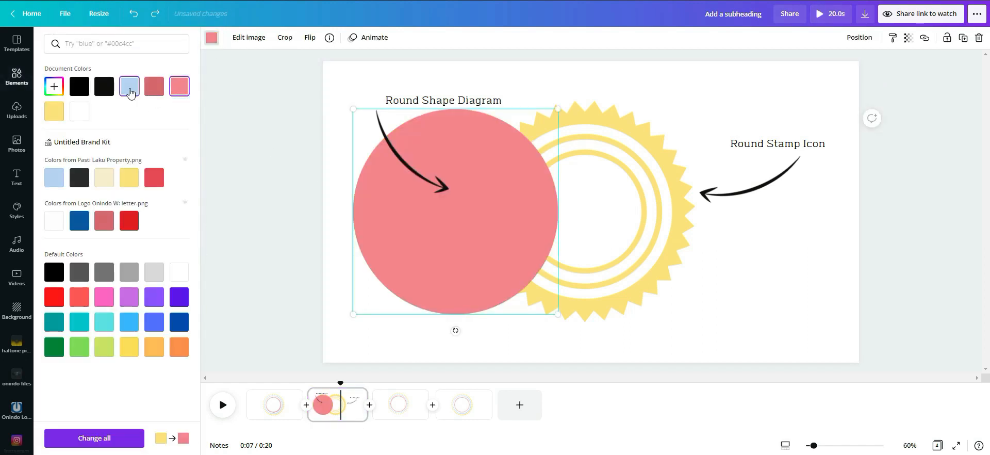
pyautogui.click(130, 86)
pyautogui.click(103, 86)
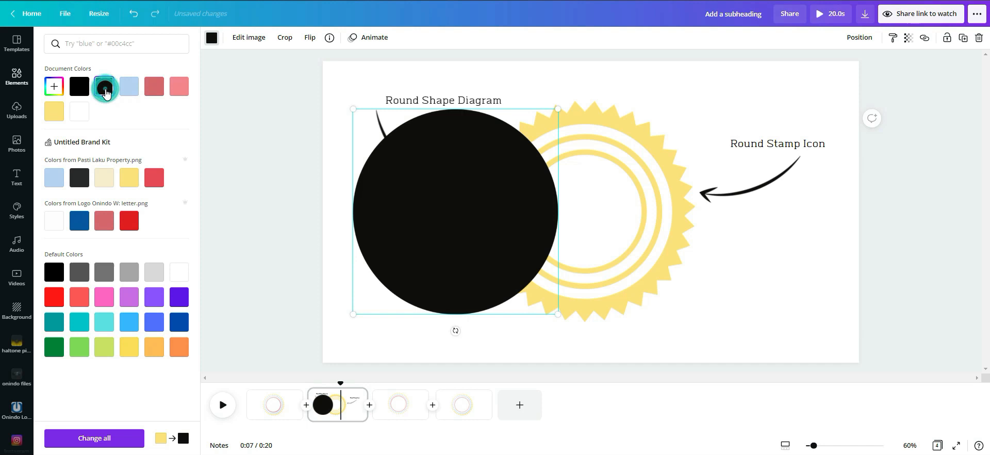
pyautogui.click(322, 149)
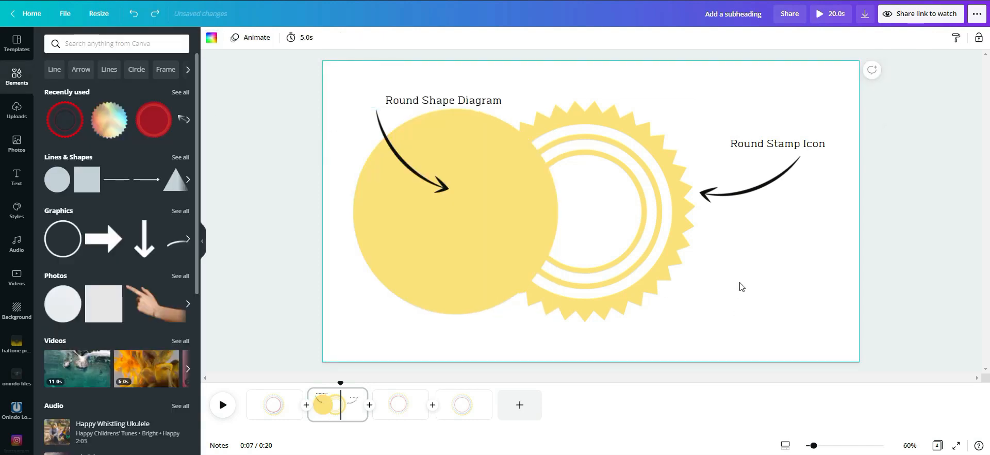
pyautogui.click(749, 278)
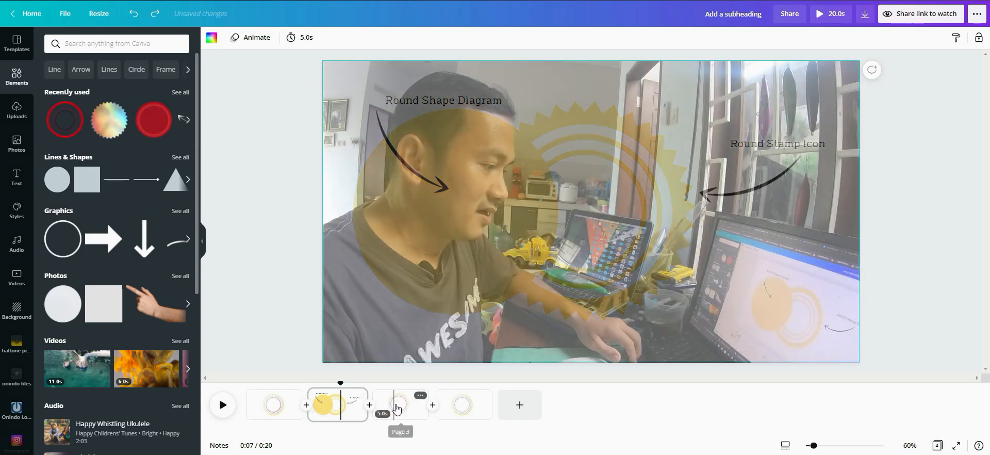
# Step: Delete the innermost pink triangle ring on page 3, including its covering circle and stamp shape
pyautogui.click(398, 408)
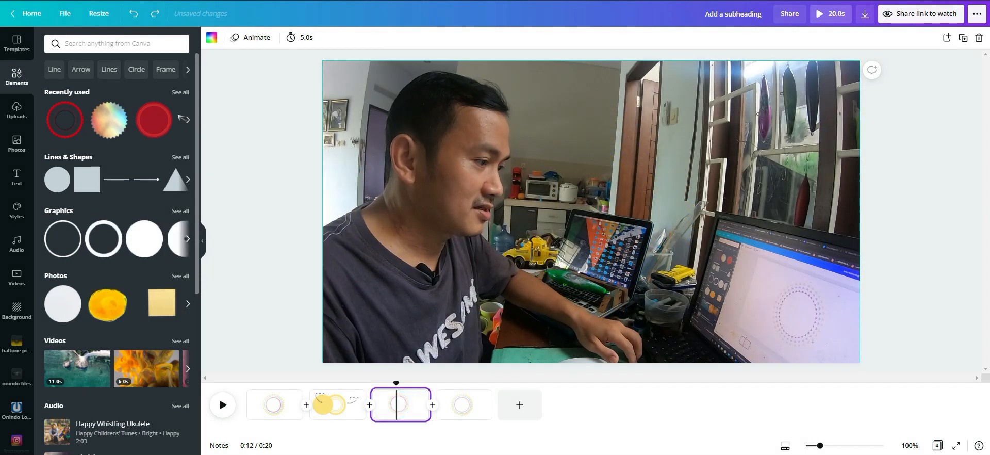
pyautogui.click(339, 406)
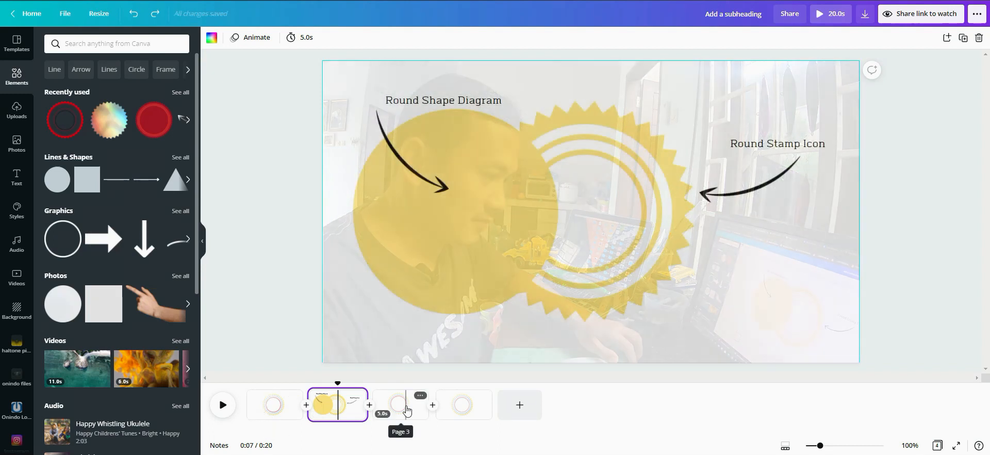
pyautogui.click(408, 410)
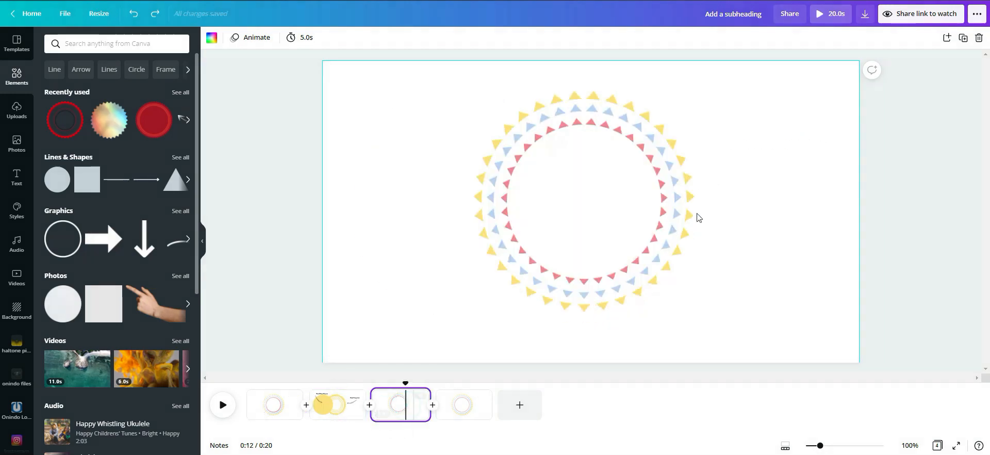
pyautogui.click(621, 195)
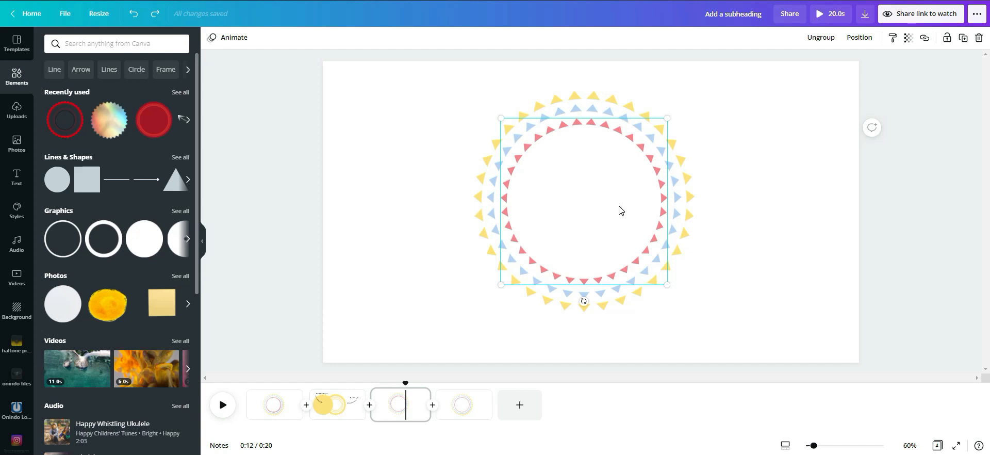
pyautogui.click(597, 201)
pyautogui.press('Delete')
pyautogui.click(596, 197)
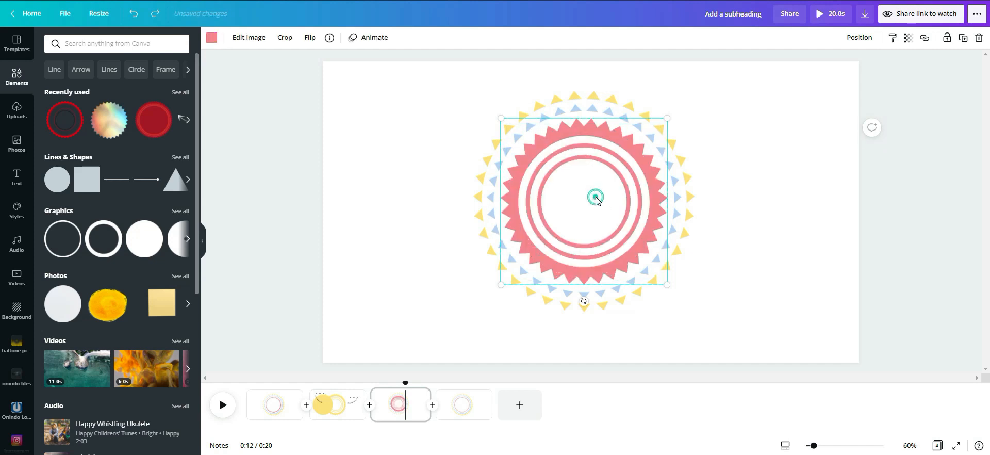
pyautogui.hotkey('ctrl', 'z')
pyautogui.click(596, 195)
pyautogui.press('Delete')
pyautogui.click(597, 195)
pyautogui.press('Delete')
# Step: Delete the blue triangle ring on page 3, including its covering circle and stamp shape
pyautogui.click(597, 197)
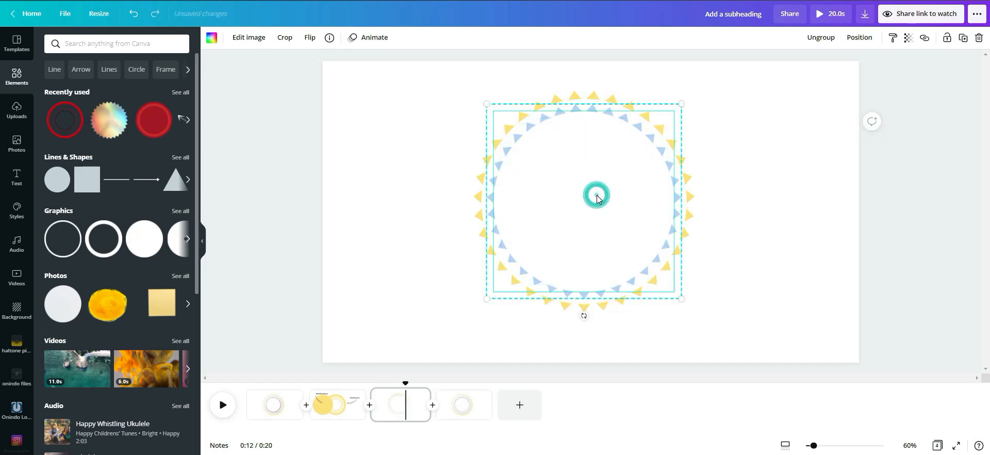
pyautogui.press('Delete')
pyautogui.click(597, 197)
pyautogui.press('Delete')
# Step: Ungroup the yellow triangle ring and move its white covering circle sideways to expose the stamp shape underneath
pyautogui.click(597, 198)
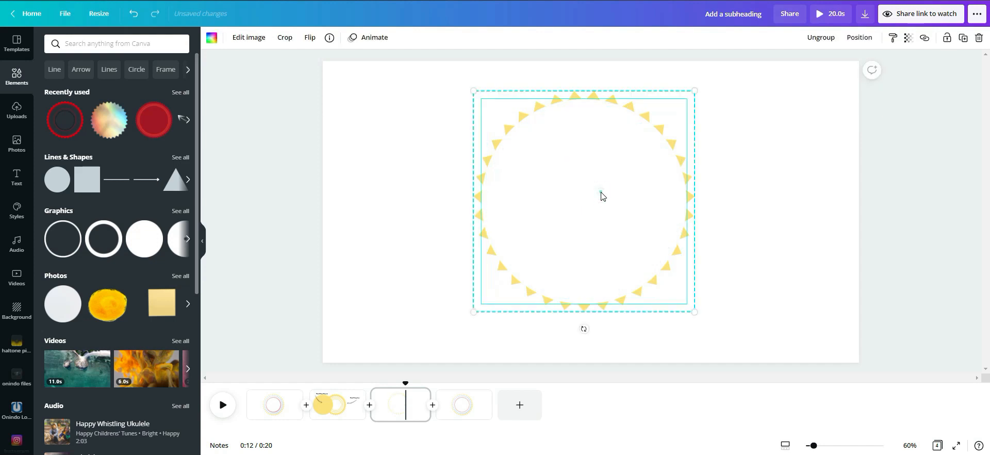
pyautogui.click(824, 38)
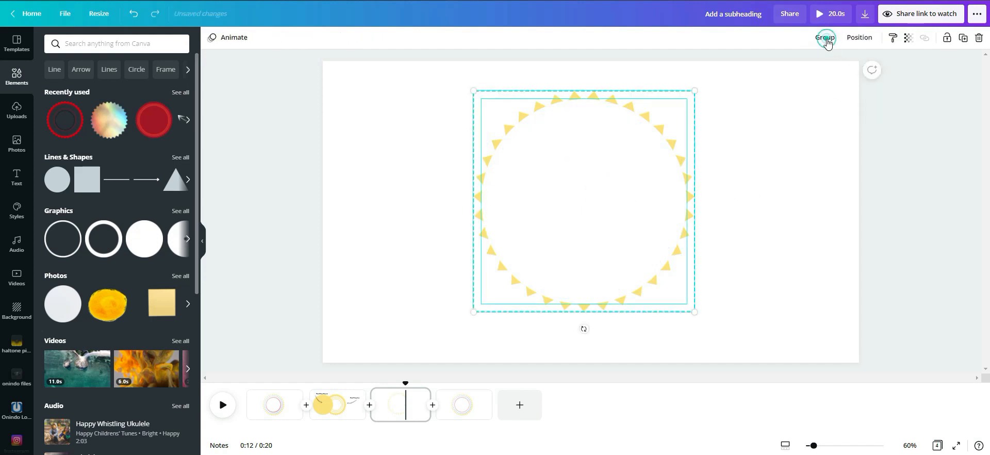
pyautogui.click(811, 201)
pyautogui.click(621, 188)
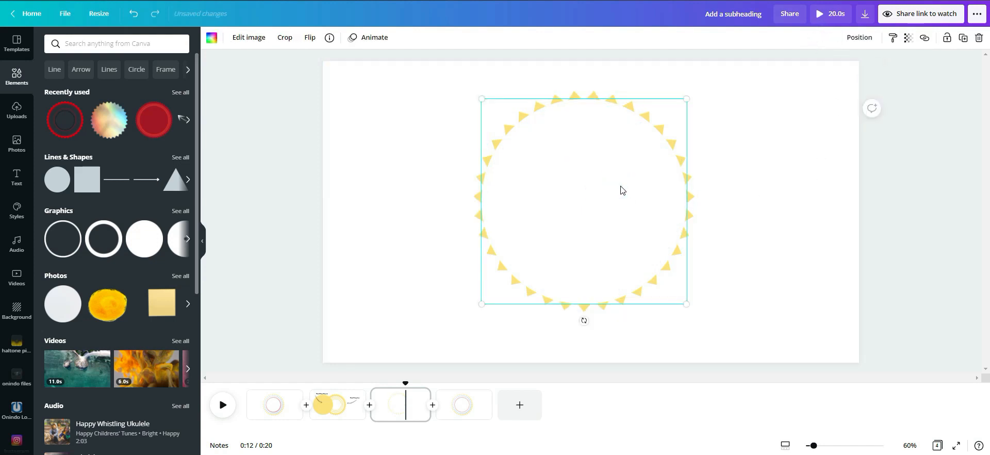
pyautogui.moveTo(621, 190); pyautogui.dragTo(511, 194)
# Step: View the asset details of the white circle and of the yellow stamp shape
pyautogui.click(329, 37)
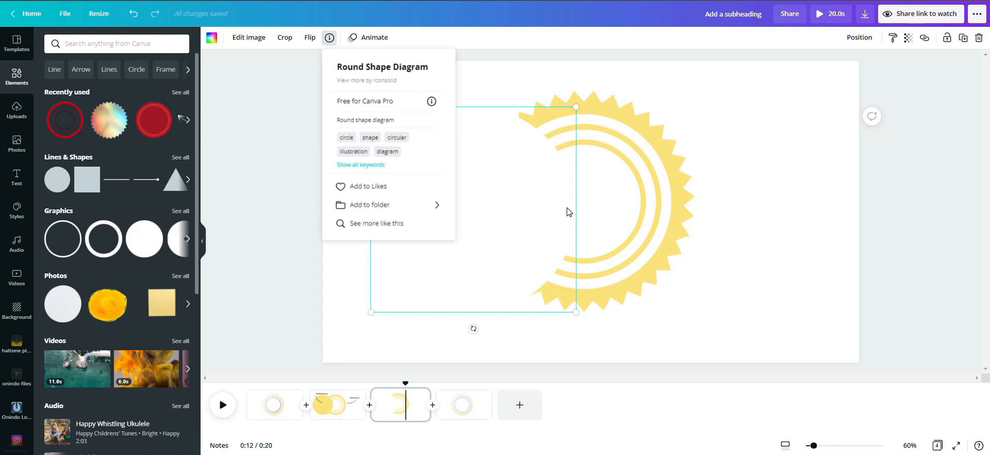
pyautogui.click(658, 182)
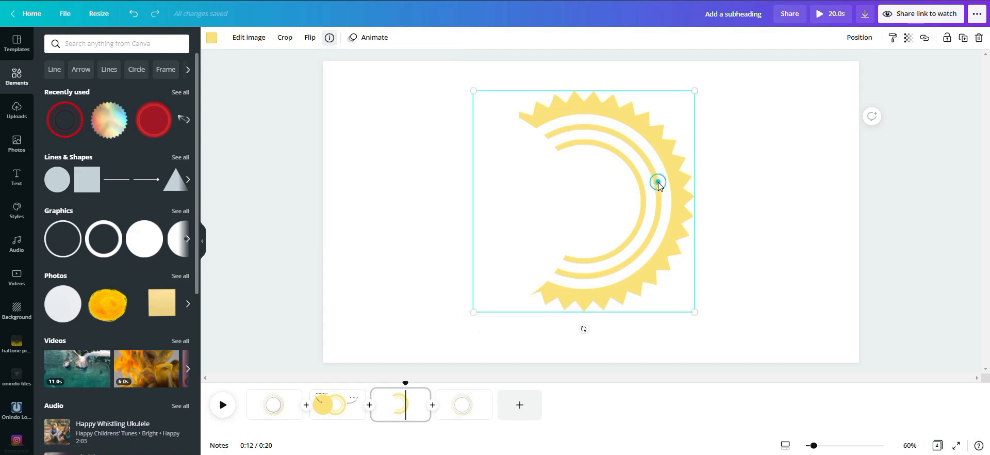
pyautogui.click(330, 37)
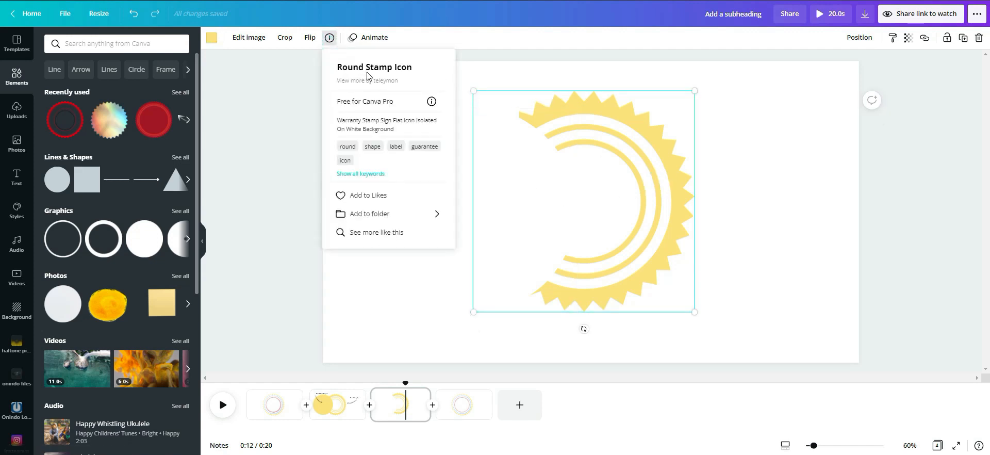
pyautogui.click(670, 190)
pyautogui.click(509, 199)
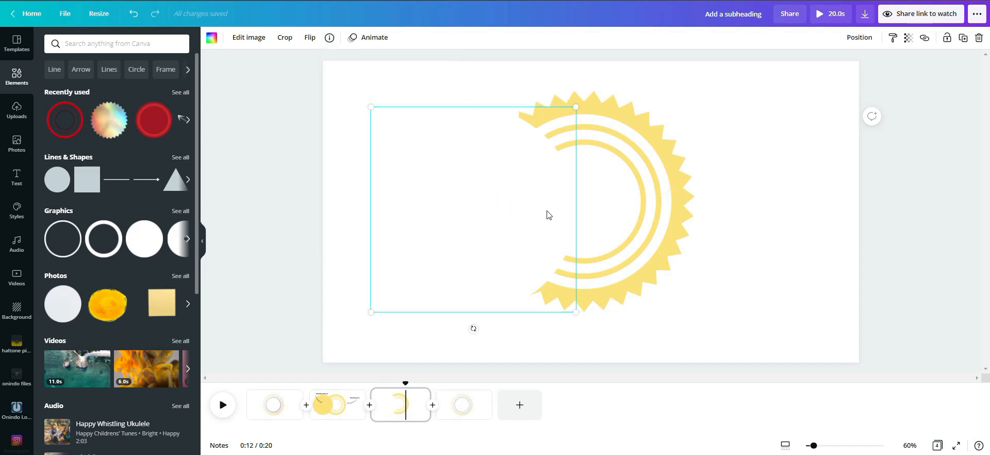
# Step: Move the white circle back over the yellow stamp and nudge it towards the centre
pyautogui.moveTo(453, 220); pyautogui.dragTo(569, 214)
pyautogui.click(329, 38)
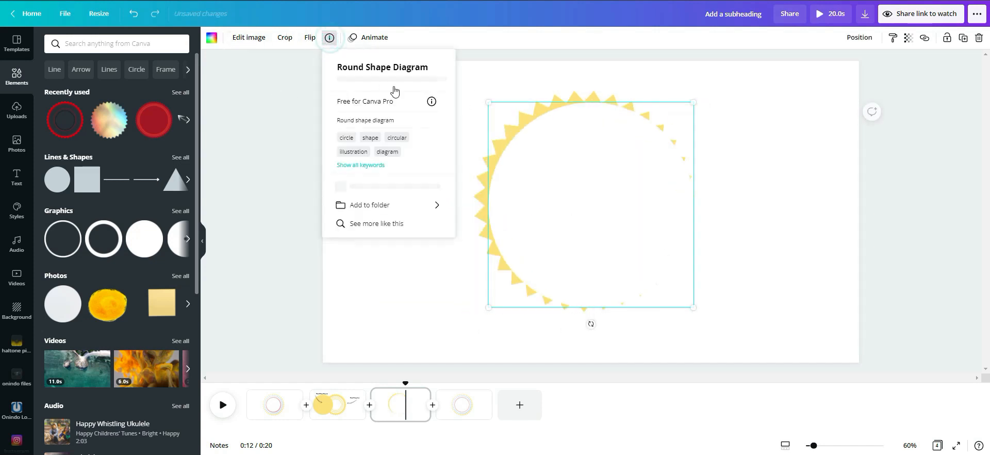
pyautogui.moveTo(575, 176); pyautogui.dragTo(575, 170)
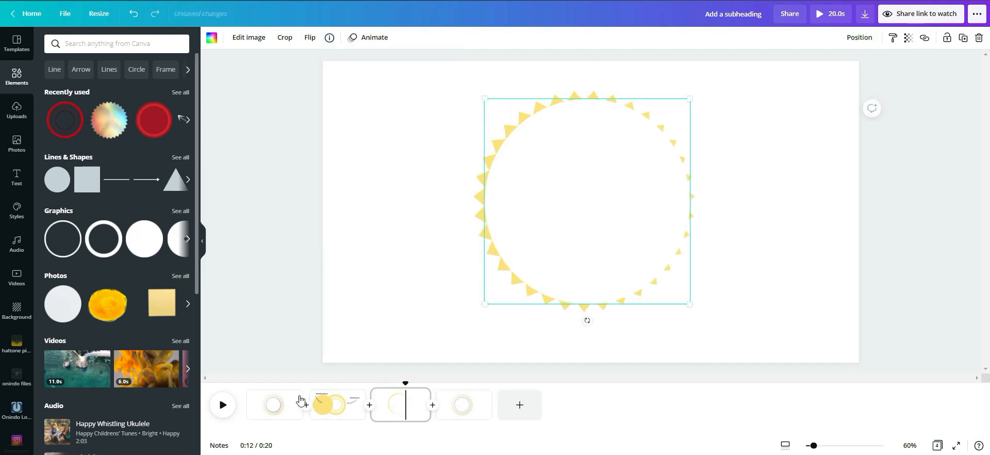
pyautogui.click(273, 405)
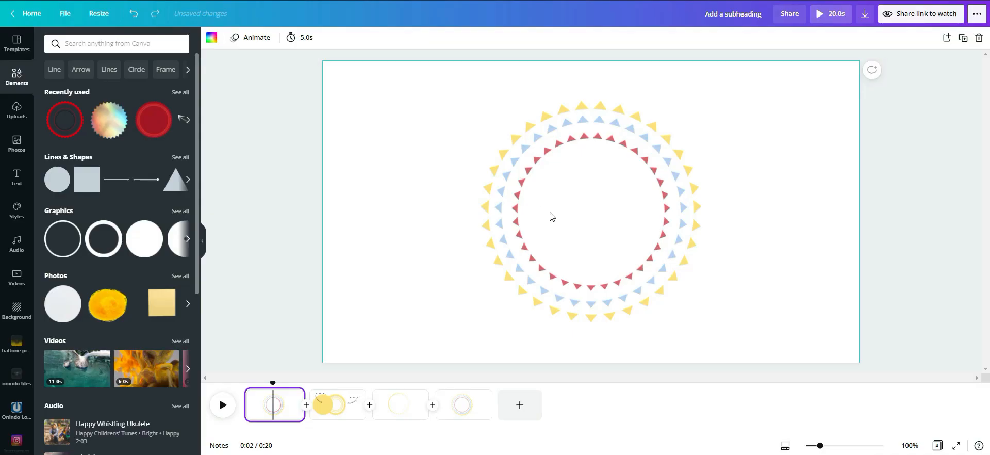
pyautogui.click(407, 405)
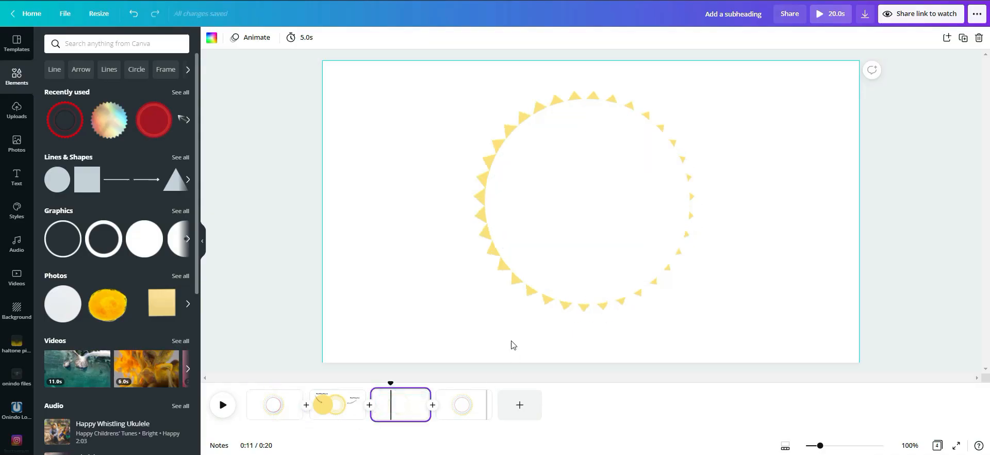
# Step: Undo the white circle's moves back to its original position over the yellow stamp
pyautogui.click(560, 204)
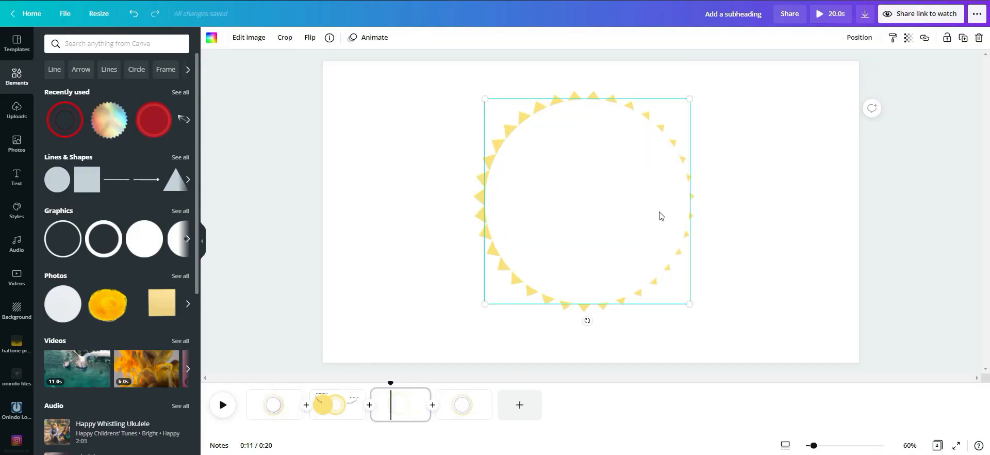
pyautogui.click(666, 211)
pyautogui.click(768, 215)
pyautogui.click(600, 212)
pyautogui.hotkey('ctrl', 'z')
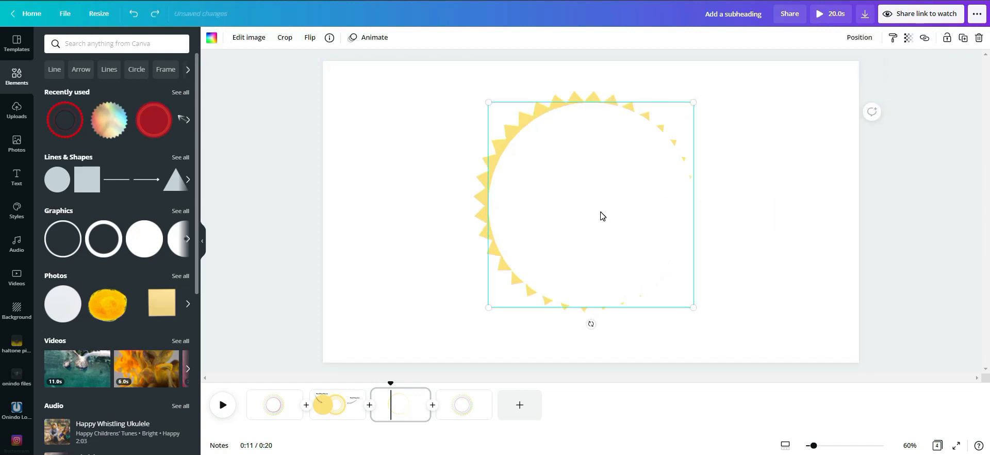
pyautogui.hotkey('ctrl', 'z')
pyautogui.hotkey('ctrl', 'z')
pyautogui.click(742, 233)
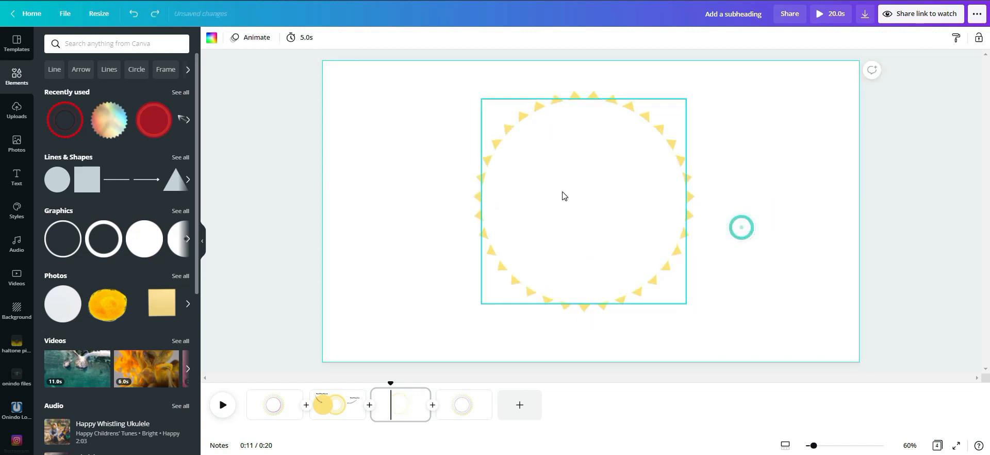
# Step: Group the white circle and the yellow stamp shape into a single ring
pyautogui.click(563, 192)
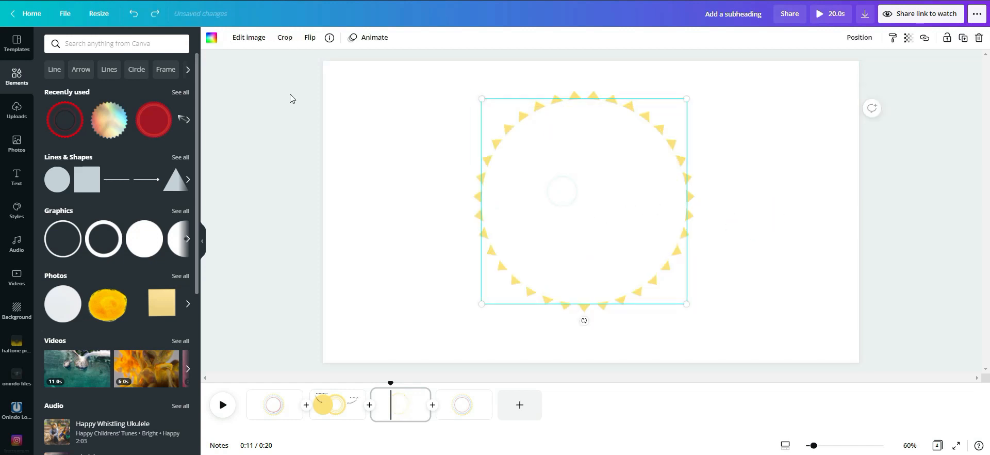
pyautogui.click(407, 102)
pyautogui.moveTo(429, 91); pyautogui.dragTo(715, 329)
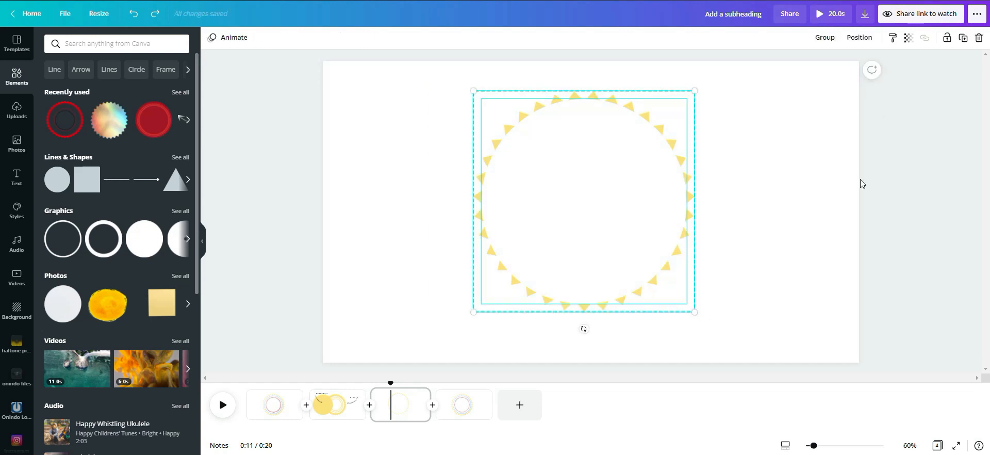
pyautogui.click(825, 37)
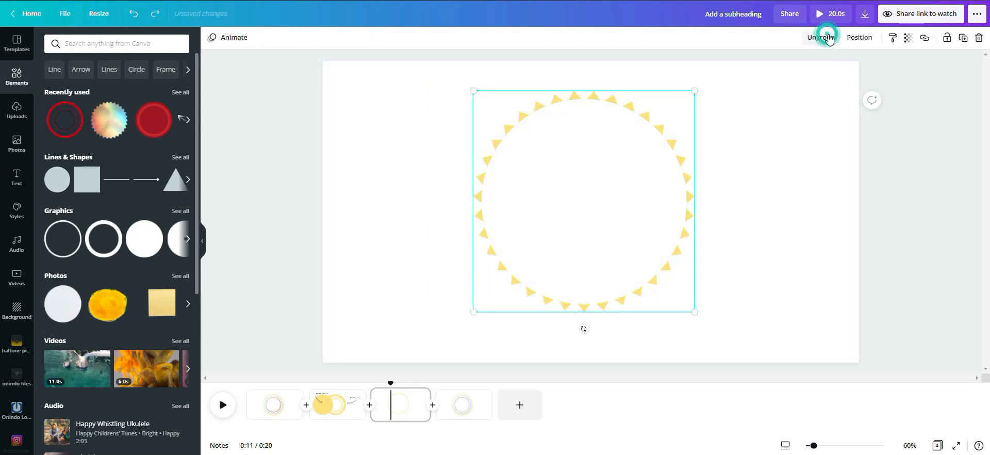
pyautogui.click(754, 158)
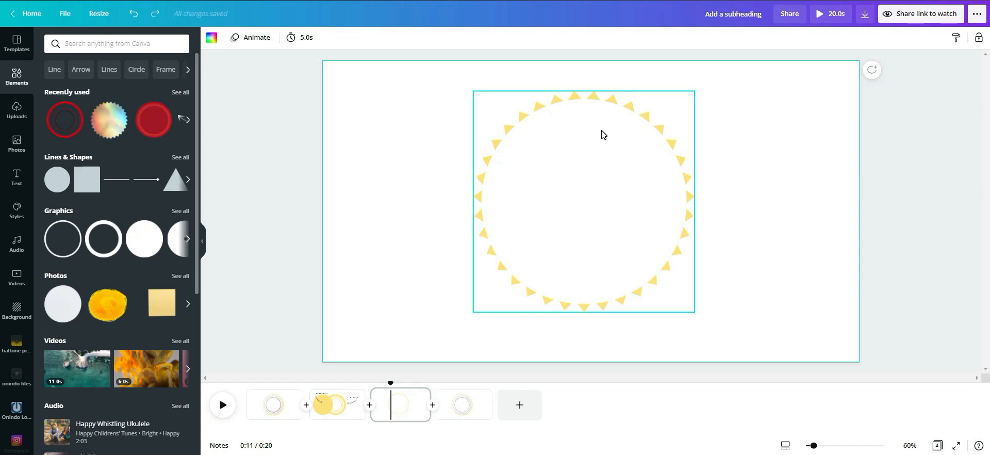
# Step: Duplicate the grouped yellow ring and centre the copy, scaled to about 733 × 733, inside the original
pyautogui.click(641, 157)
pyautogui.hotkey('ctrl', 'd')
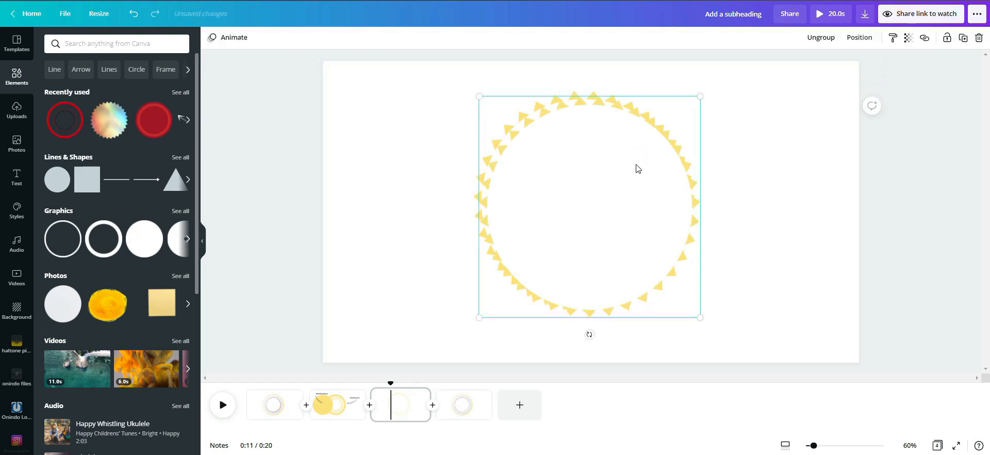
pyautogui.moveTo(700, 97); pyautogui.dragTo(683, 113)
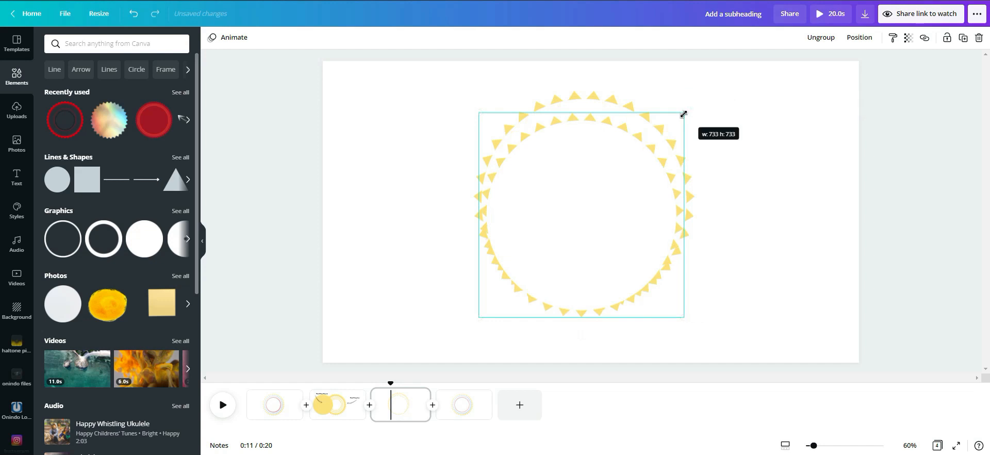
pyautogui.click(591, 183)
pyautogui.moveTo(591, 177); pyautogui.dragTo(592, 175)
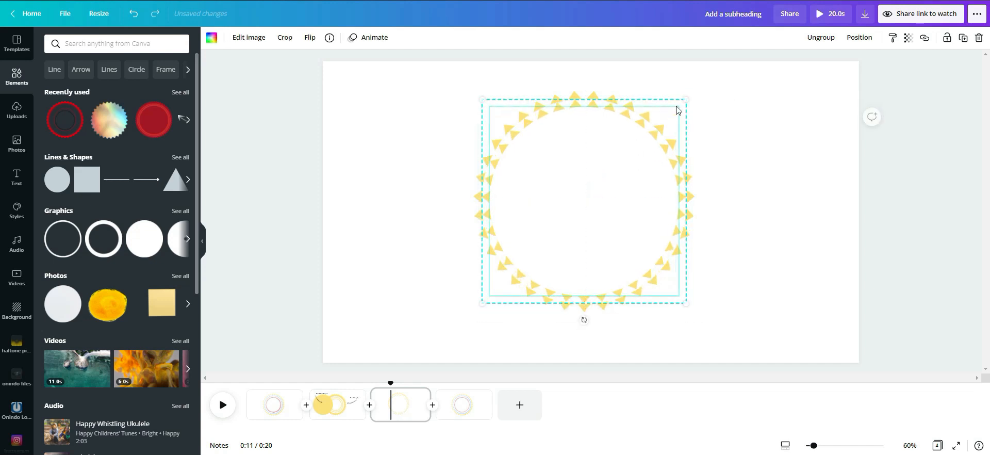
# Step: Scale the inner yellow ring down further, re-centre it inside the outer ring, and recolour its triangles light blue
pyautogui.moveTo(681, 103); pyautogui.dragTo(665, 124)
pyautogui.moveTo(603, 179); pyautogui.dragTo(604, 199)
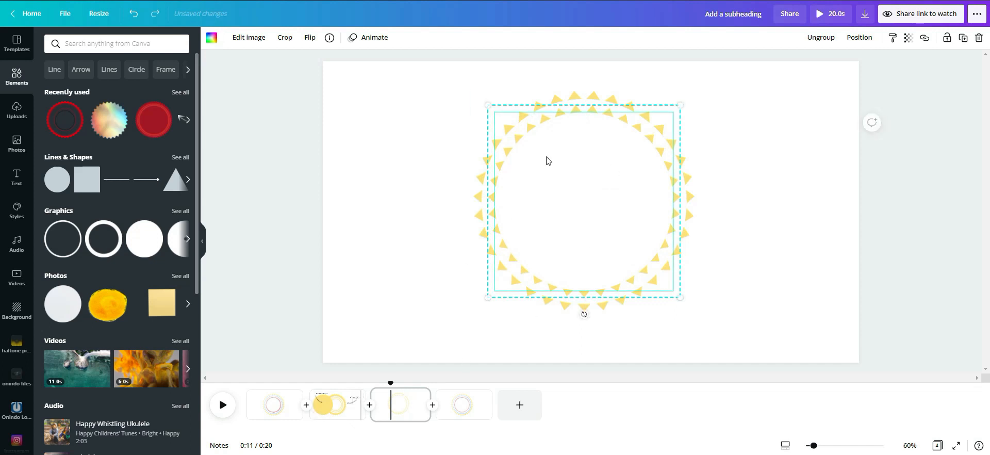
pyautogui.click(559, 112)
pyautogui.click(559, 111)
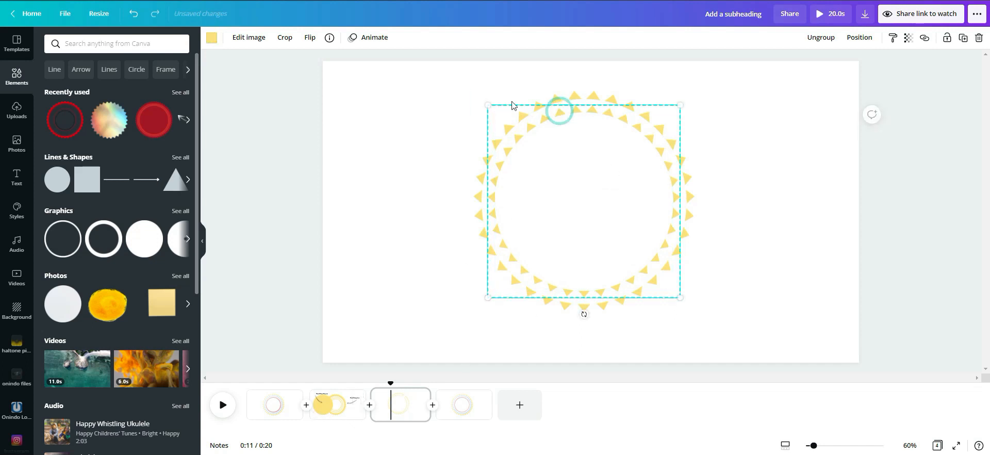
pyautogui.click(209, 39)
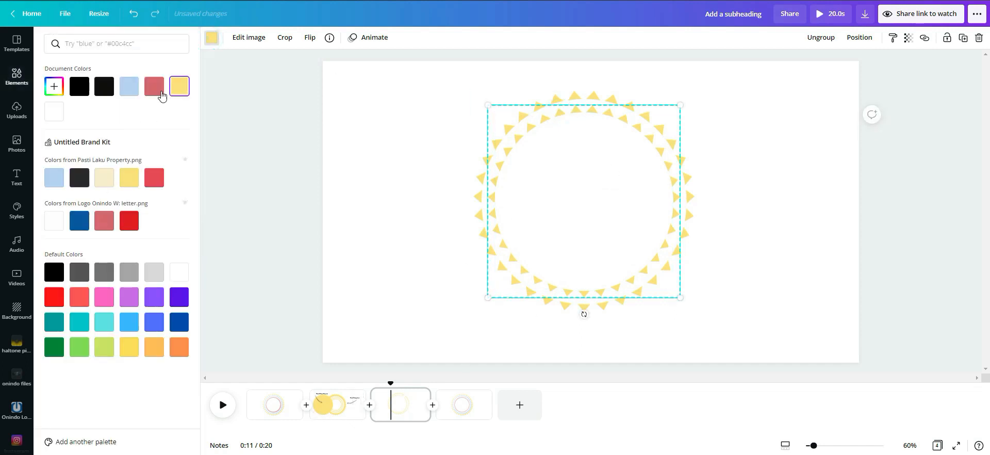
pyautogui.click(130, 86)
pyautogui.click(792, 209)
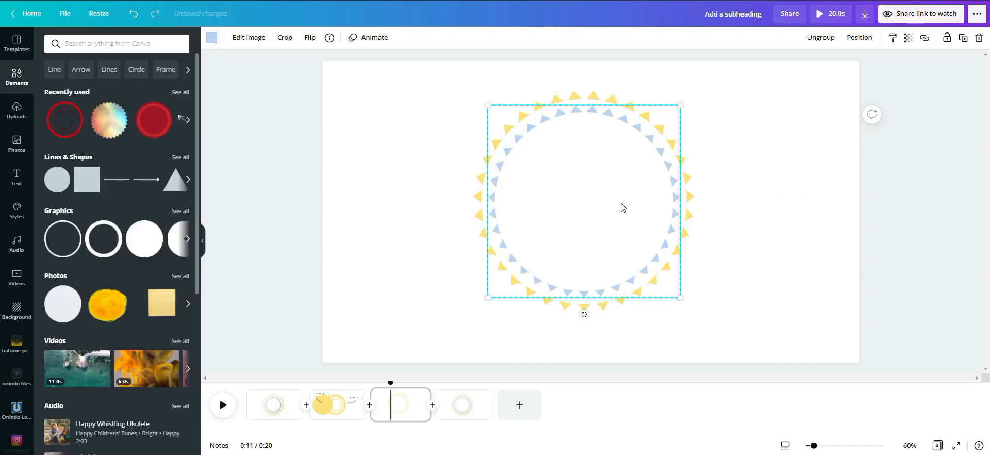
# Step: Duplicate the light blue ring, scale the copy down, and centre it inside the other two rings
pyautogui.hotkey('ctrl', 'd')
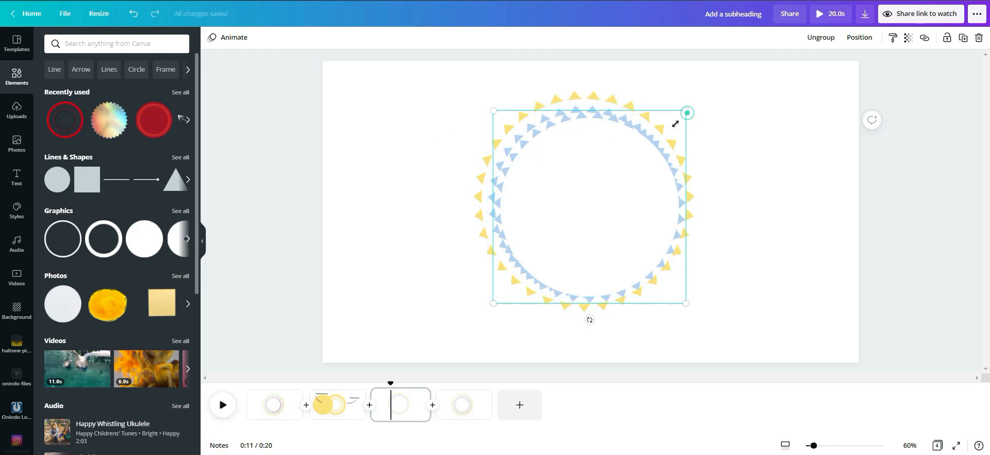
pyautogui.moveTo(686, 111); pyautogui.dragTo(669, 128)
pyautogui.moveTo(585, 210); pyautogui.dragTo(586, 197)
pyautogui.moveTo(670, 119); pyautogui.dragTo(663, 129)
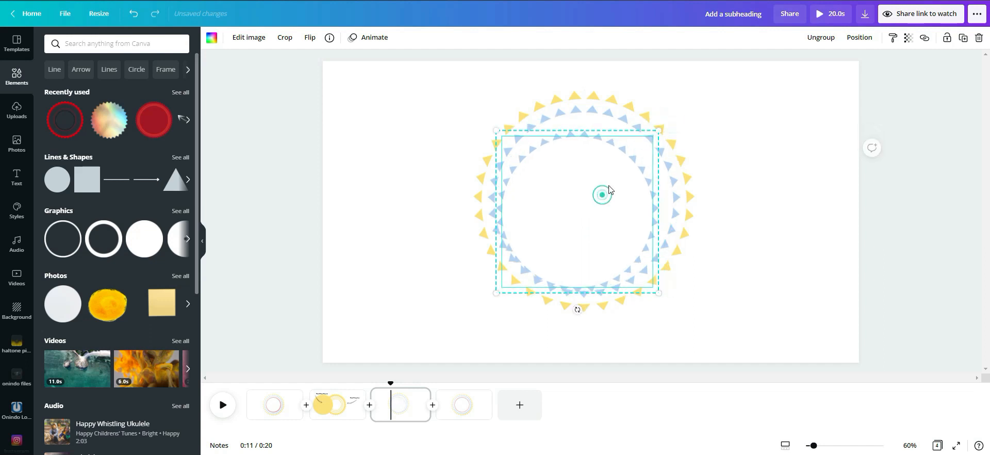
pyautogui.moveTo(602, 194); pyautogui.dragTo(609, 182)
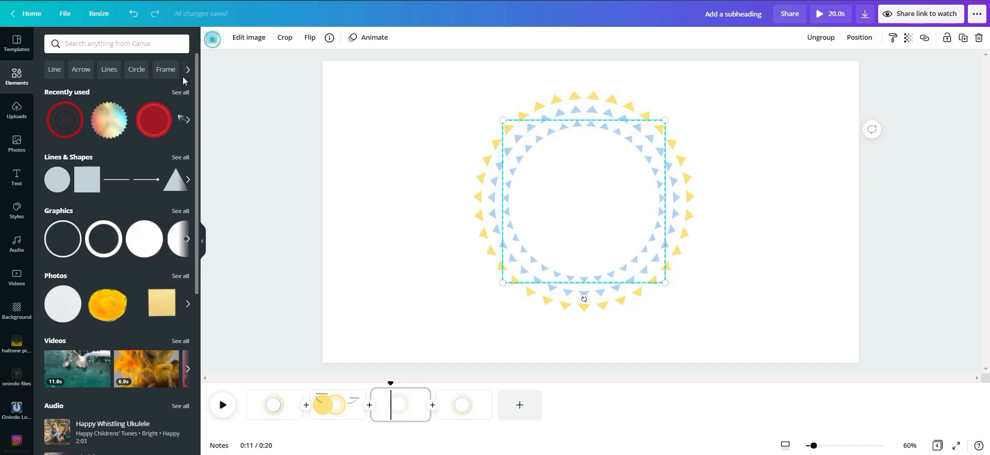
# Step: Recolour the innermost ring's triangles pink with the custom colour #F4959D
pyautogui.click(211, 38)
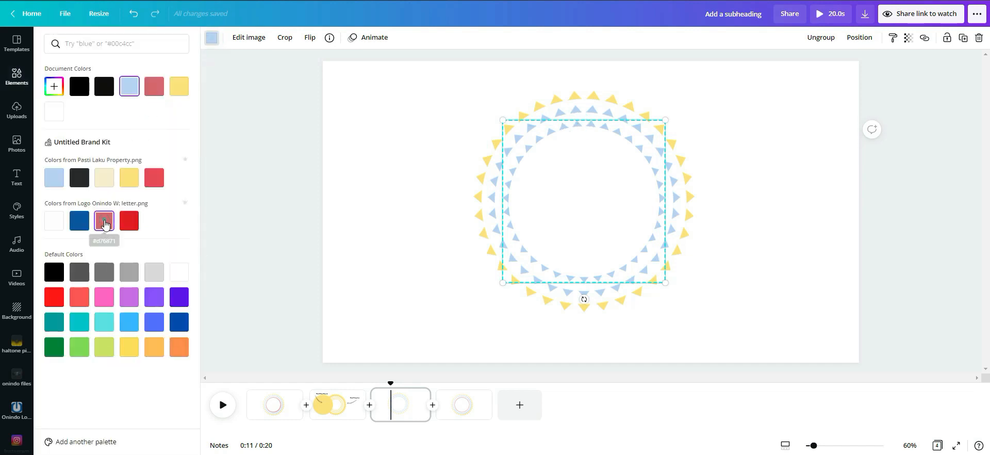
pyautogui.click(105, 226)
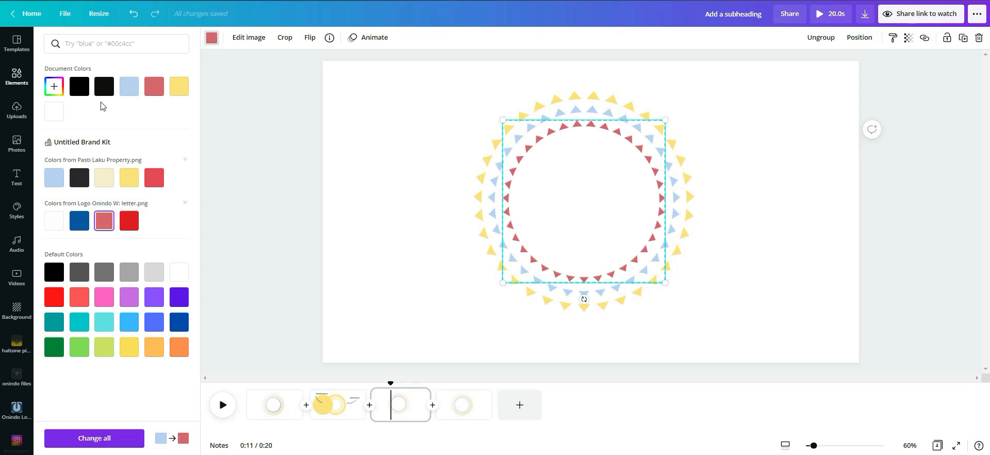
pyautogui.click(54, 87)
pyautogui.moveTo(150, 133); pyautogui.dragTo(100, 110)
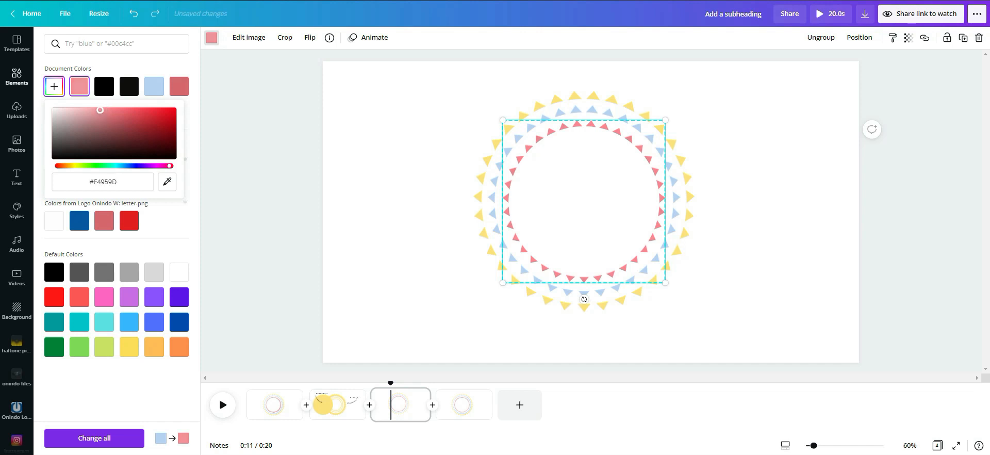
pyautogui.click(413, 133)
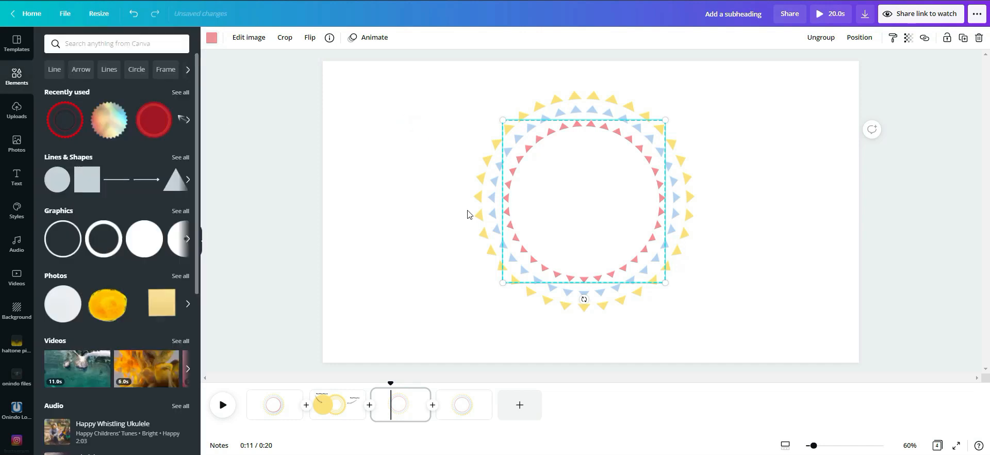
pyautogui.click(781, 203)
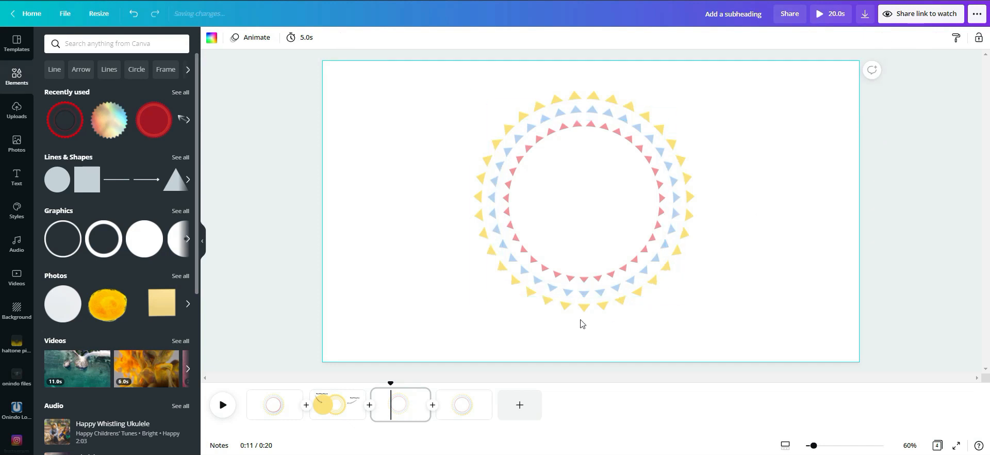
# Step: Compare the three rings with the reference image in the Canva Design Circle post on Facebook
pyautogui.moveTo(364, 87); pyautogui.dragTo(741, 335)
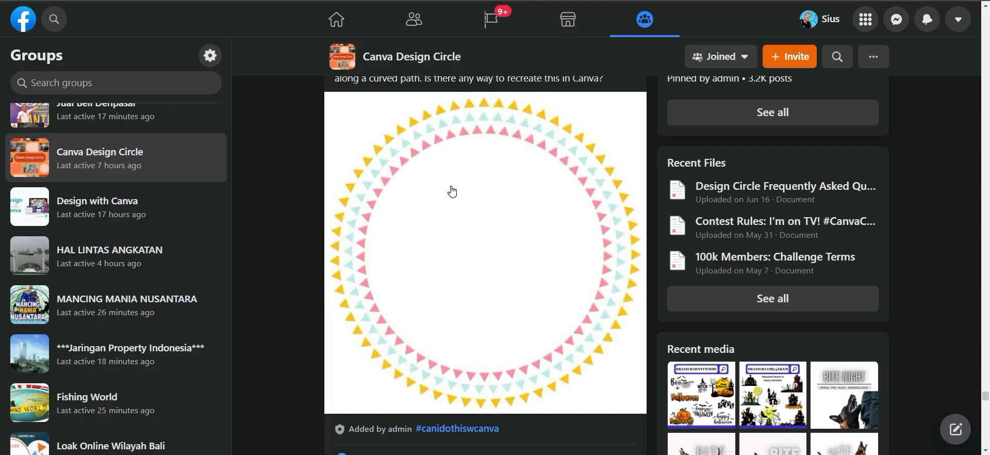
pyautogui.scroll(1, 452, 191)
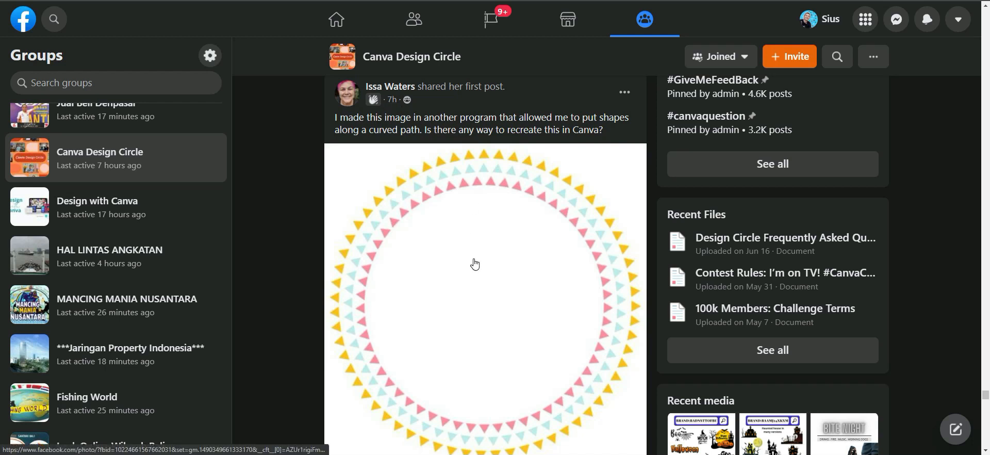
pyautogui.scroll(-1, 475, 263)
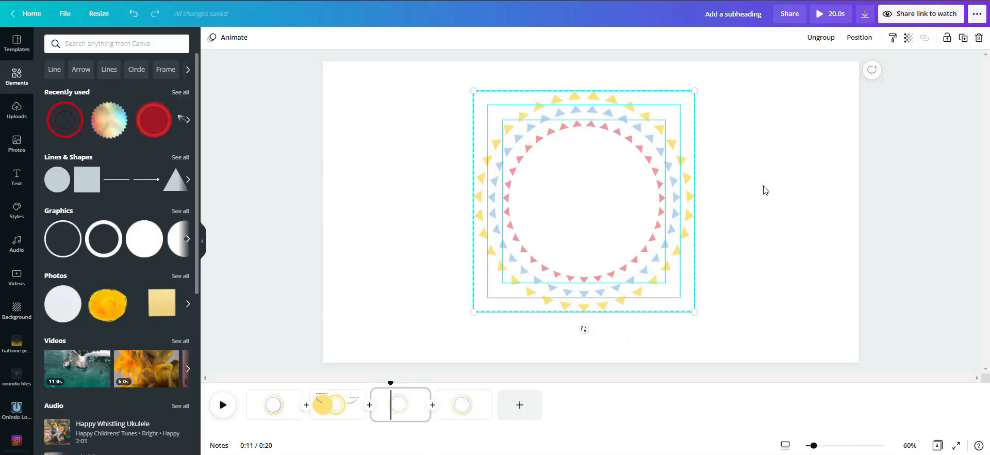
pyautogui.click(765, 188)
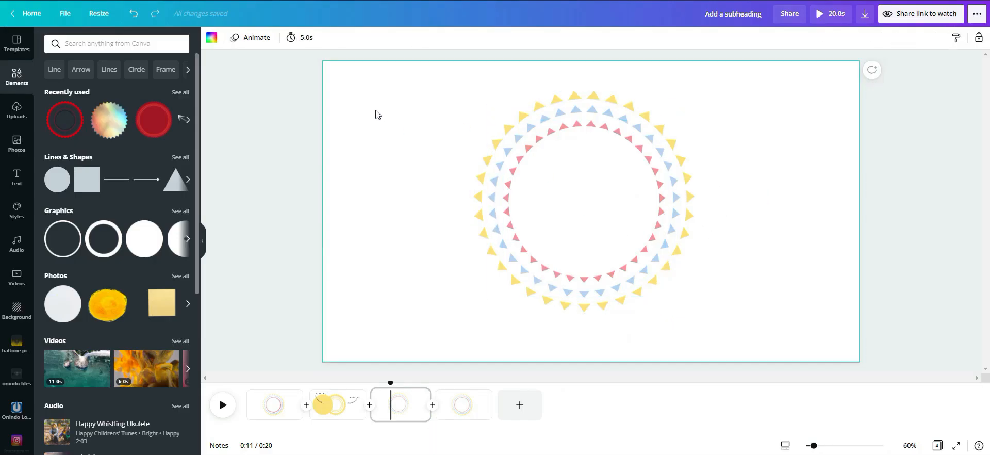
pyautogui.moveTo(498, 85); pyautogui.dragTo(519, 93)
pyautogui.moveTo(431, 85); pyautogui.dragTo(726, 340)
pyautogui.click(746, 289)
pyautogui.click(594, 170)
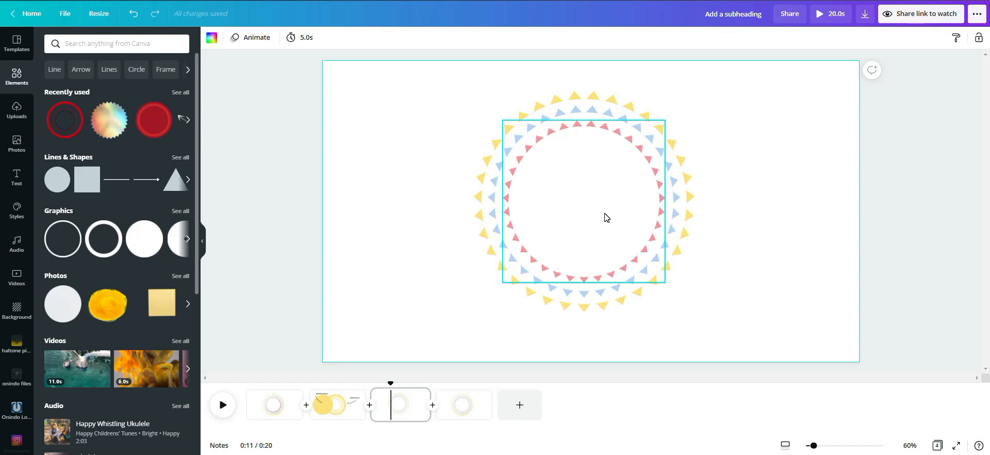
# Step: Try overlaying a duplicate of the pink ring rotated 5° to make its triangles denser, then undo it
pyautogui.click(626, 187)
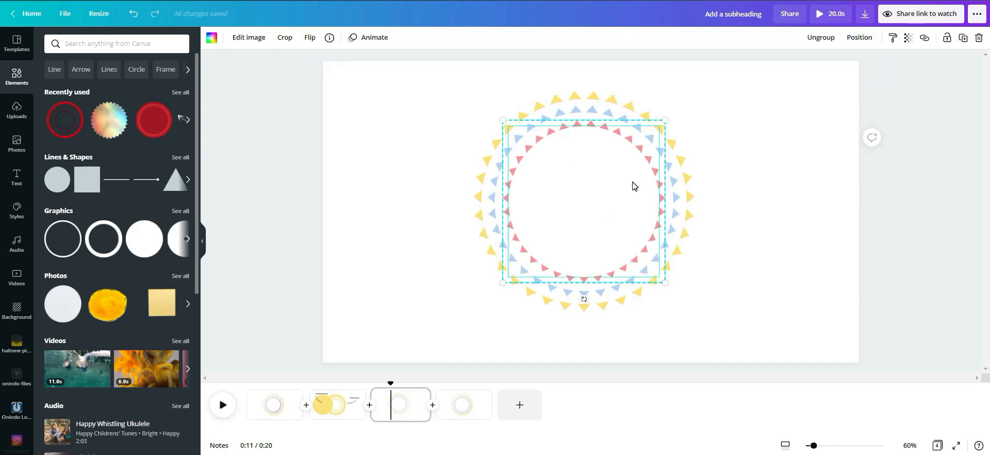
pyautogui.moveTo(632, 184); pyautogui.dragTo(628, 169)
pyautogui.moveTo(583, 300); pyautogui.dragTo(572, 303)
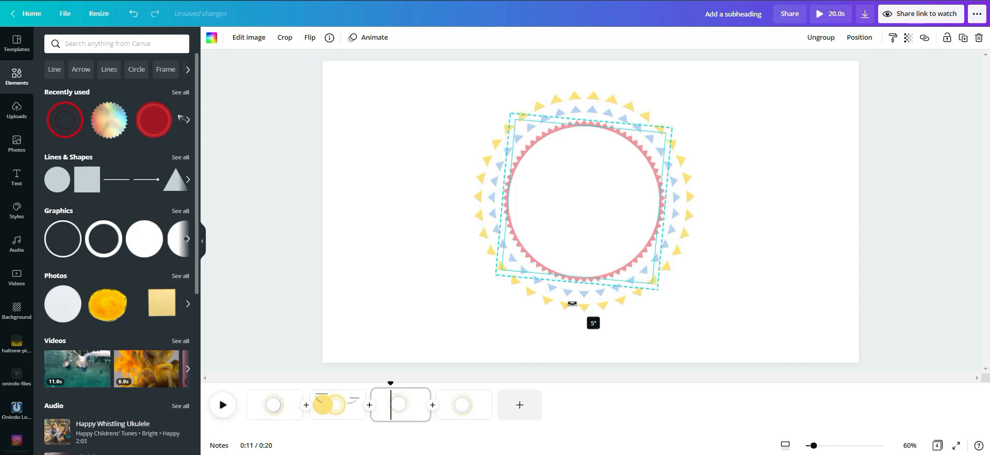
pyautogui.moveTo(572, 304); pyautogui.dragTo(572, 303)
pyautogui.click(749, 264)
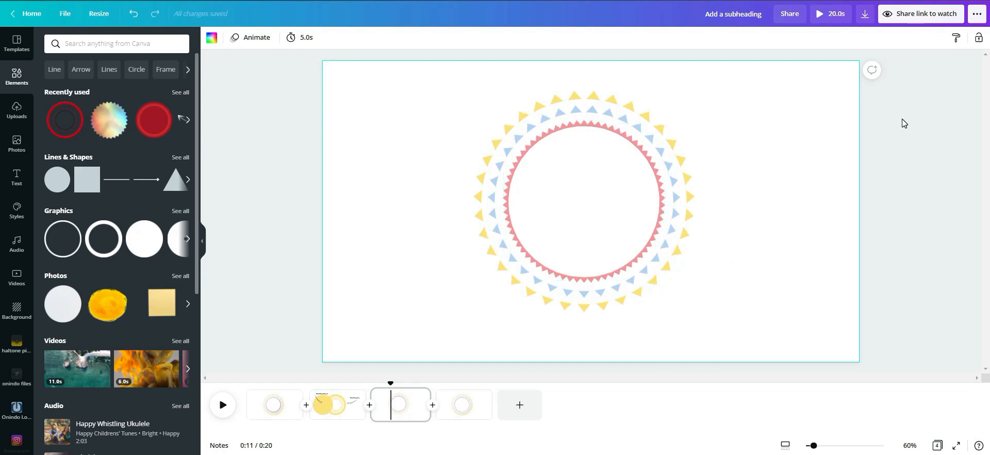
pyautogui.hotkey('ctrl', 'z')
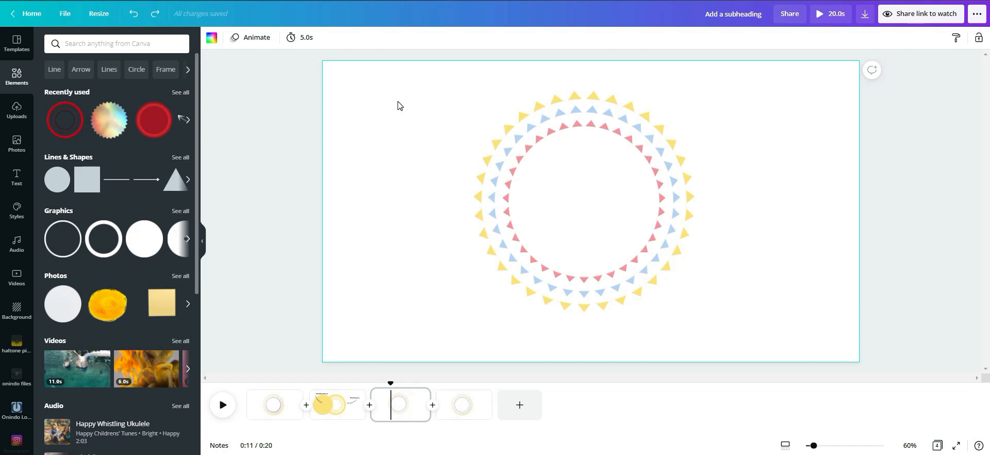
# Step: Select all three concentric triangle rings together
pyautogui.moveTo(413, 79); pyautogui.dragTo(737, 358)
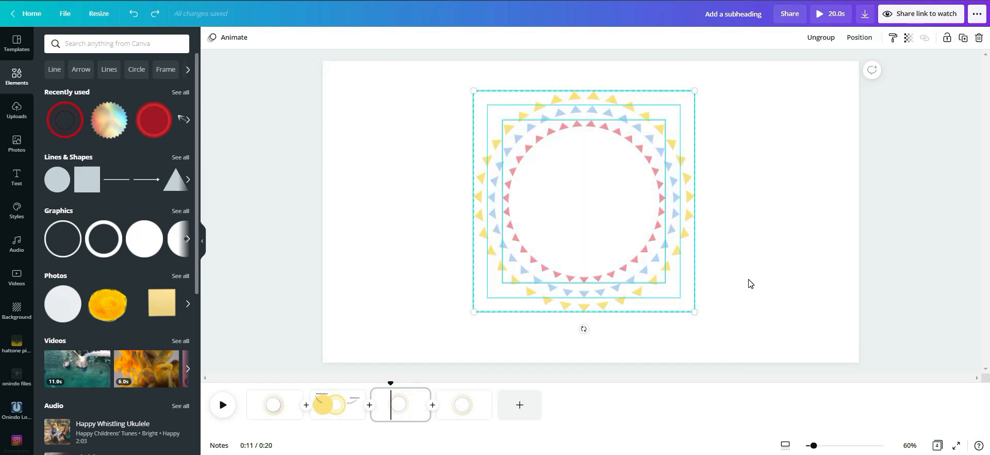
pyautogui.click(763, 251)
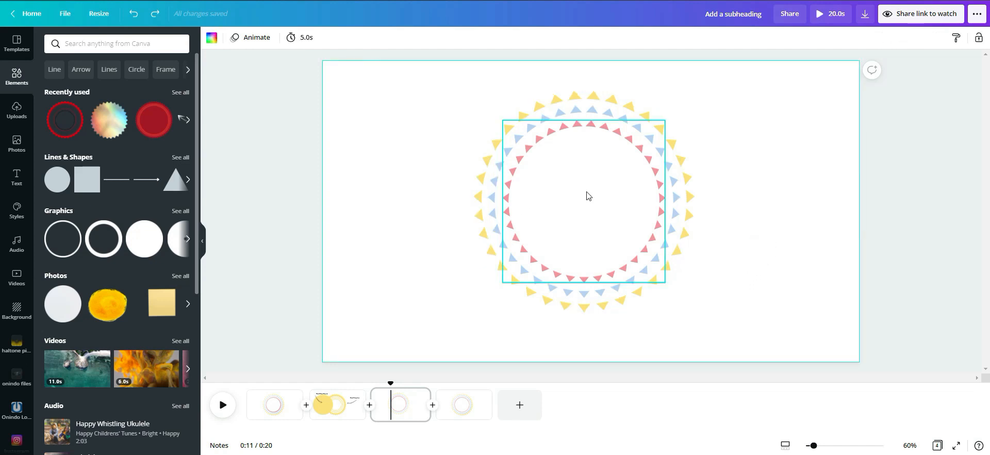
pyautogui.click(594, 197)
pyautogui.click(778, 247)
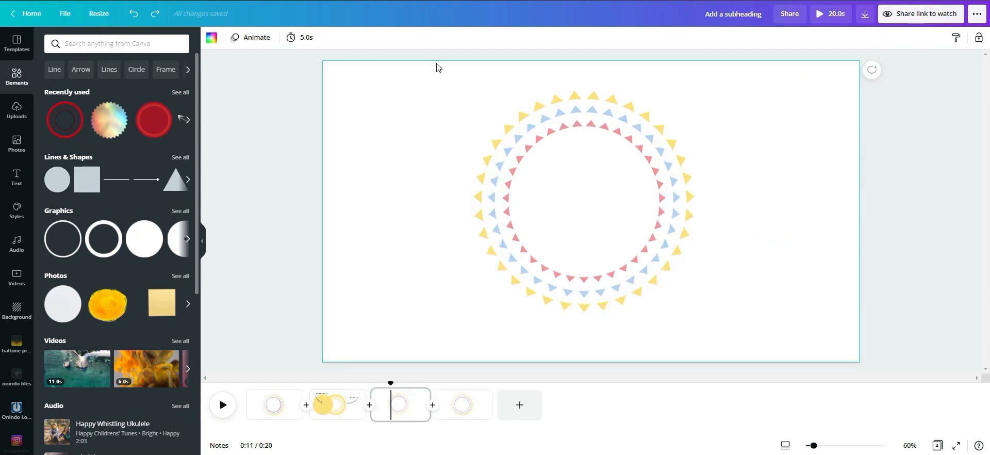
pyautogui.moveTo(403, 92); pyautogui.dragTo(748, 332)
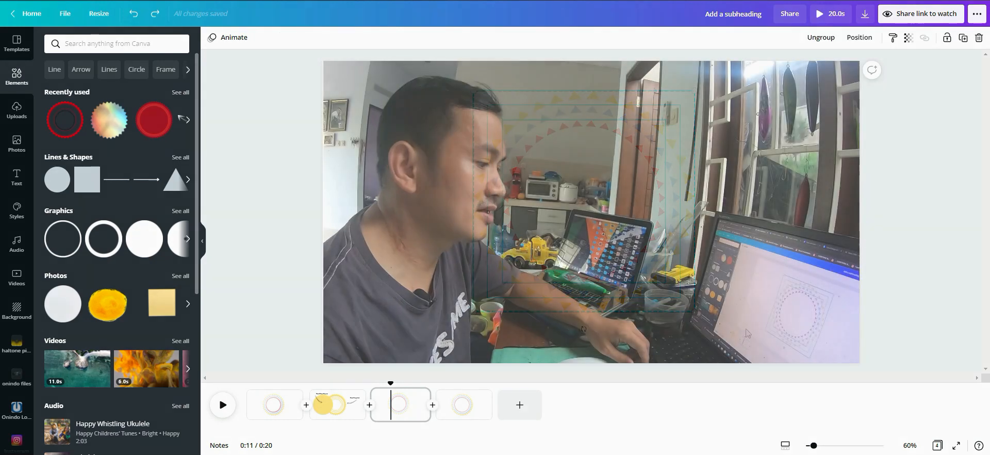